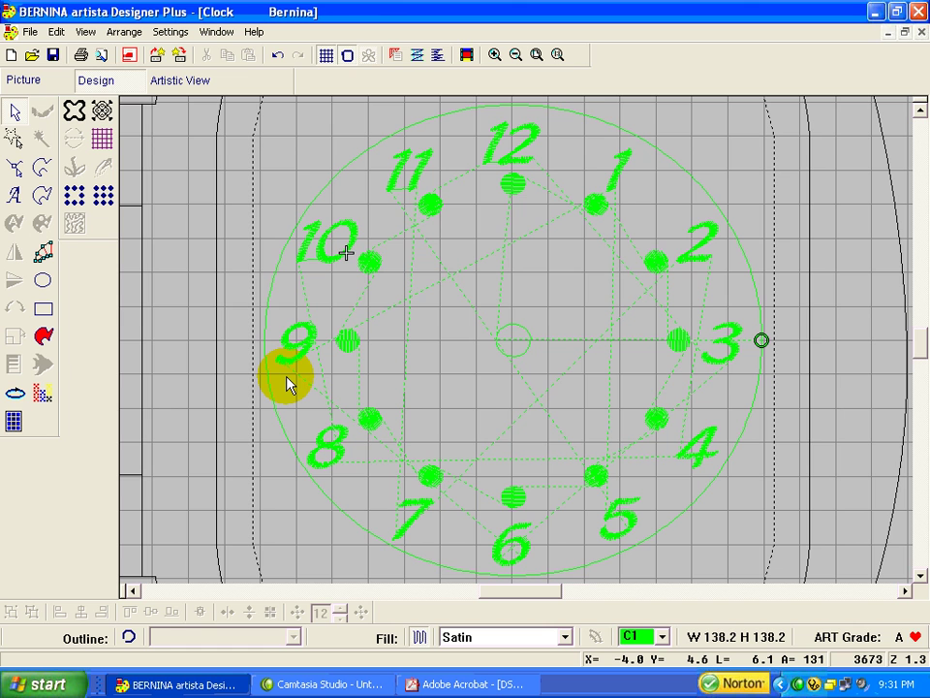
Step: Save the clock design as an artista template (*.AMT) named 'clock'
left_click(31, 33)
left_click(64, 182)
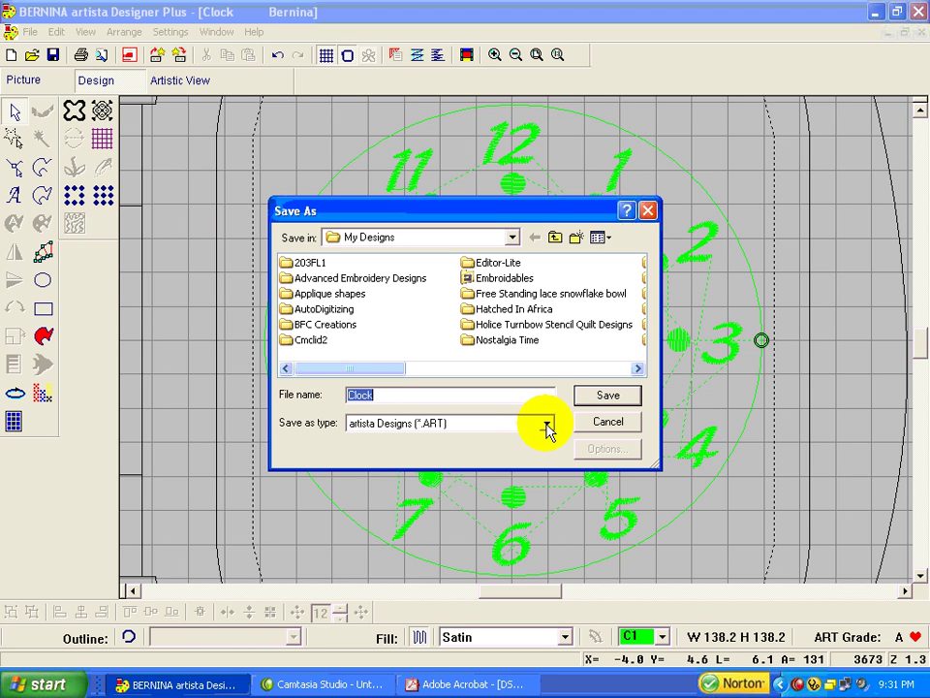
left_click(547, 423)
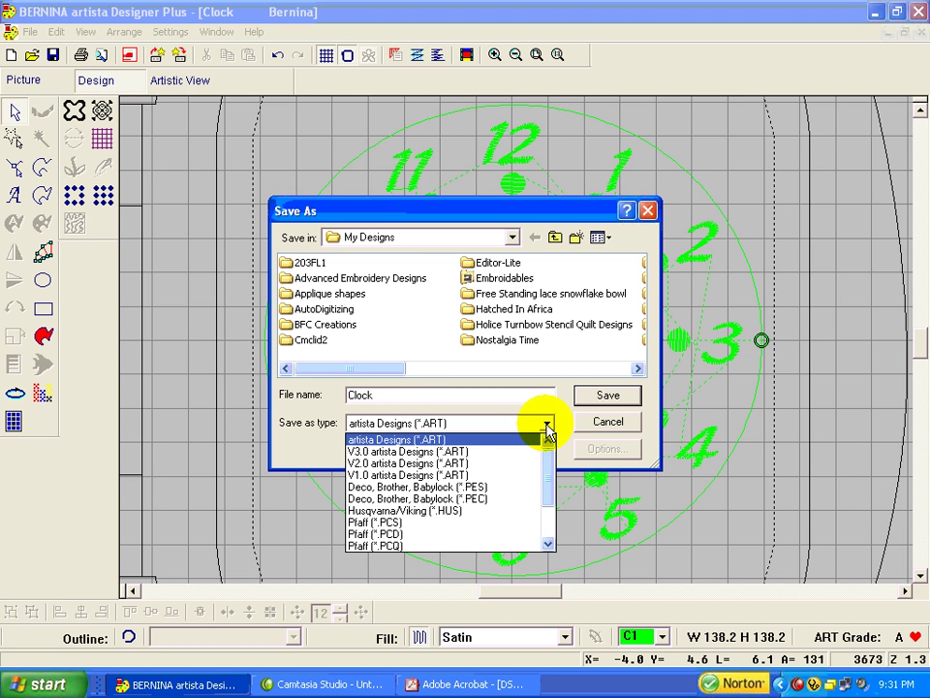
left_click_drag(544, 452, 551, 498)
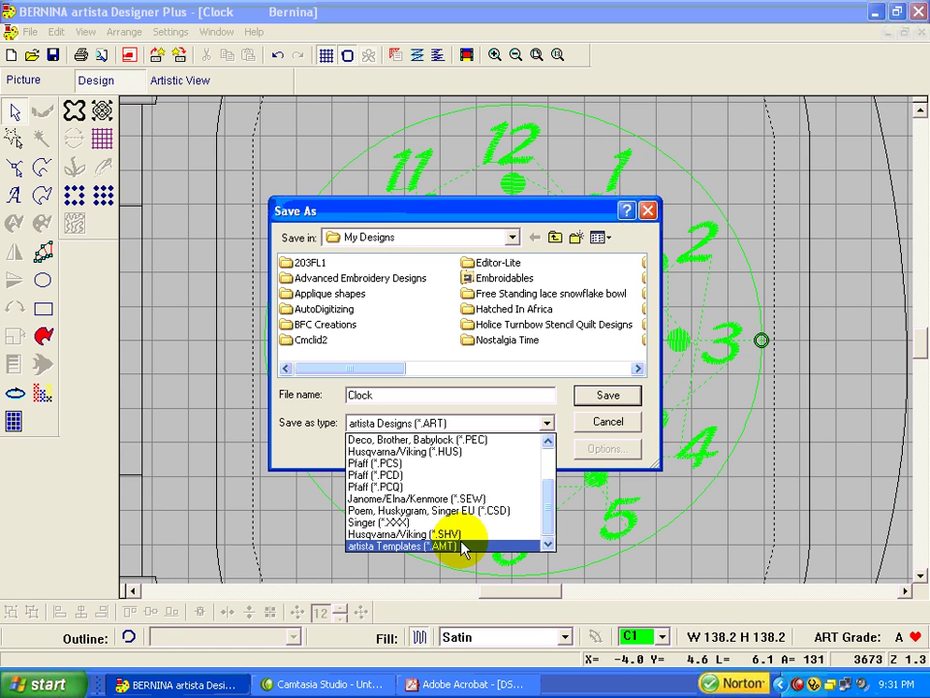
left_click(439, 548)
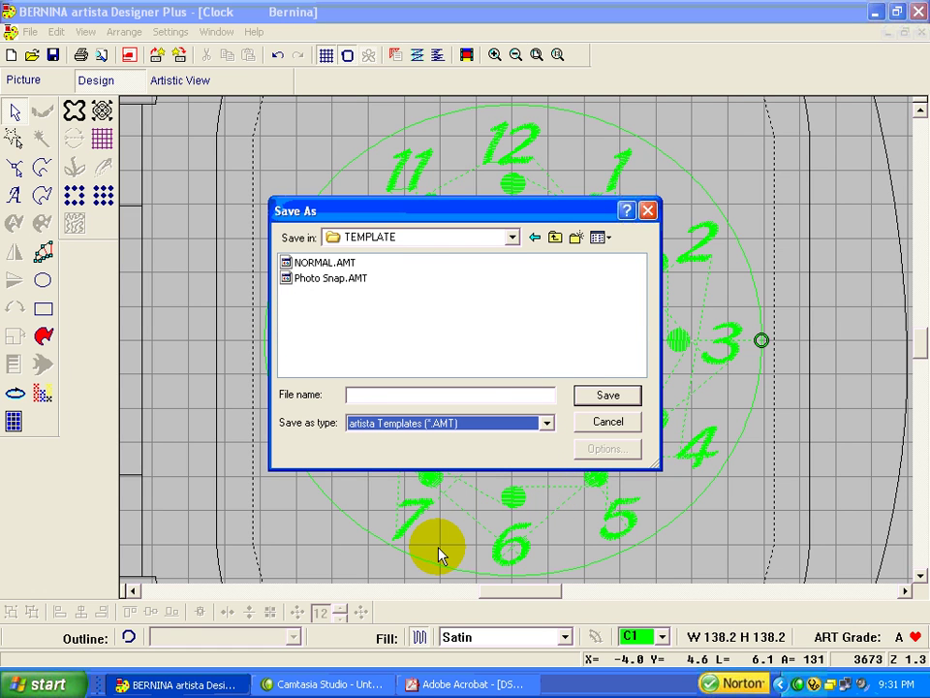
left_click(408, 398)
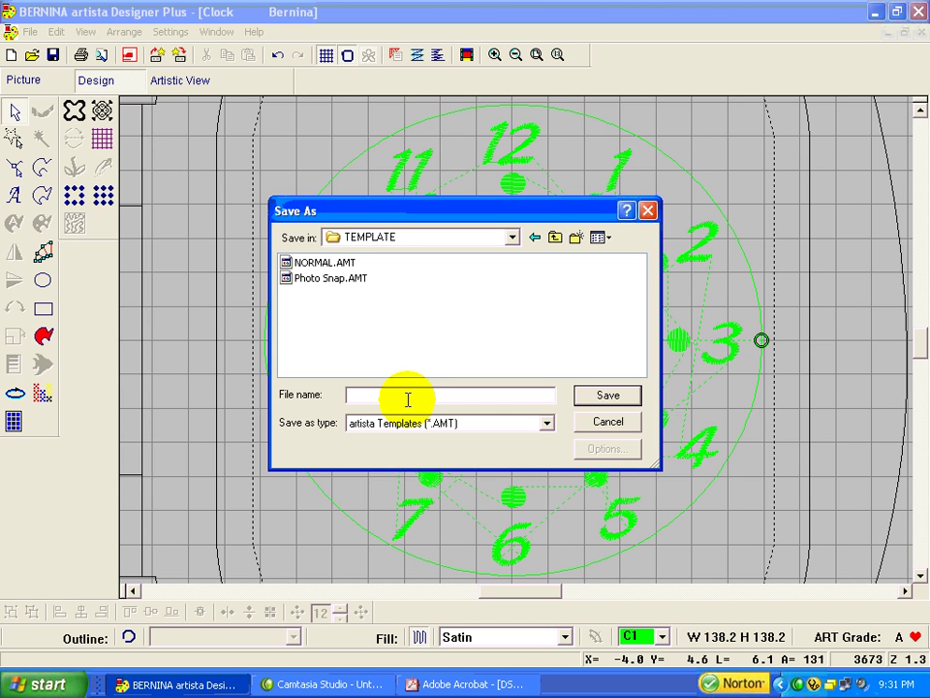
type("clock")
left_click(602, 394)
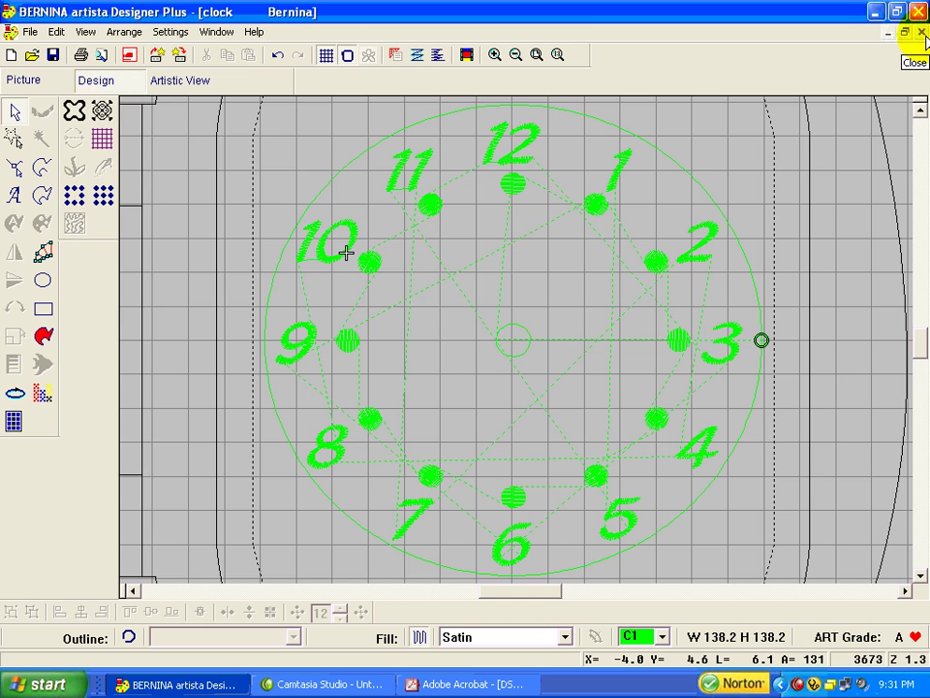
Step: Close the clock design and create Design2 from the CLOCK template
left_click(922, 32)
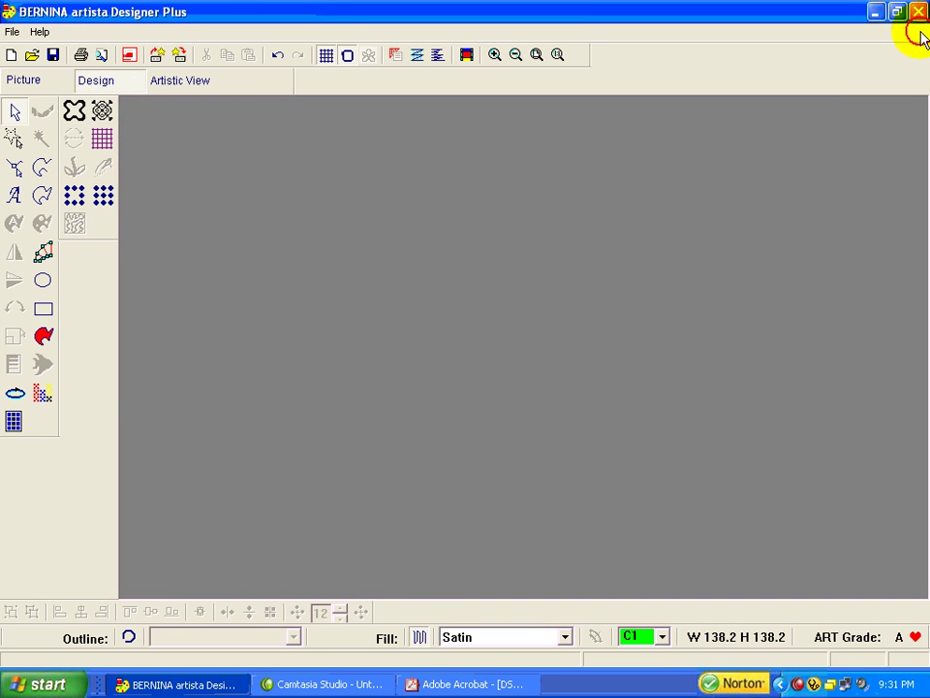
left_click(12, 31)
left_click(20, 53)
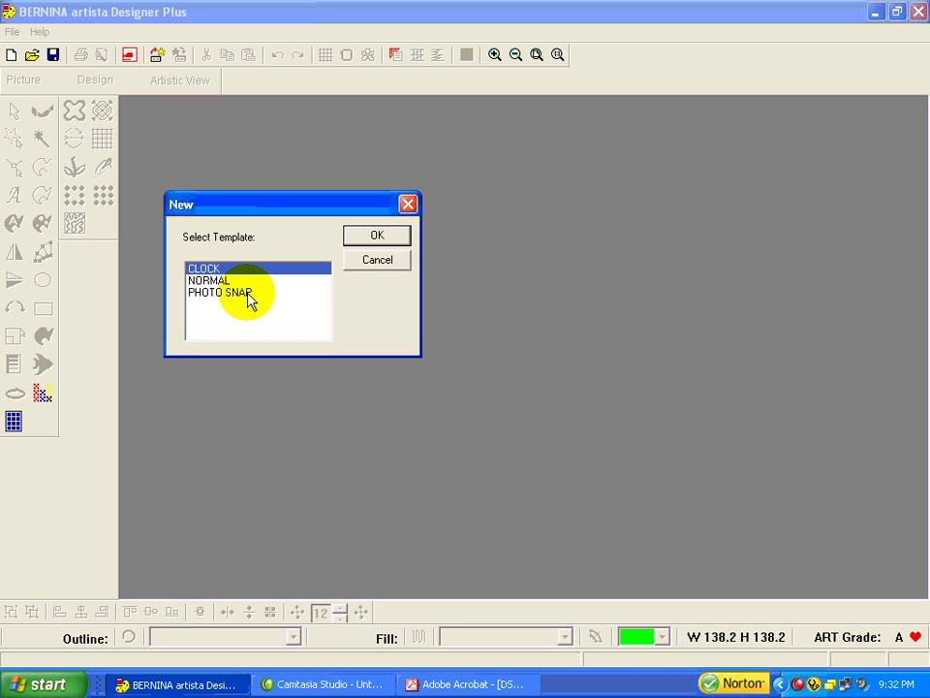
left_click(378, 233)
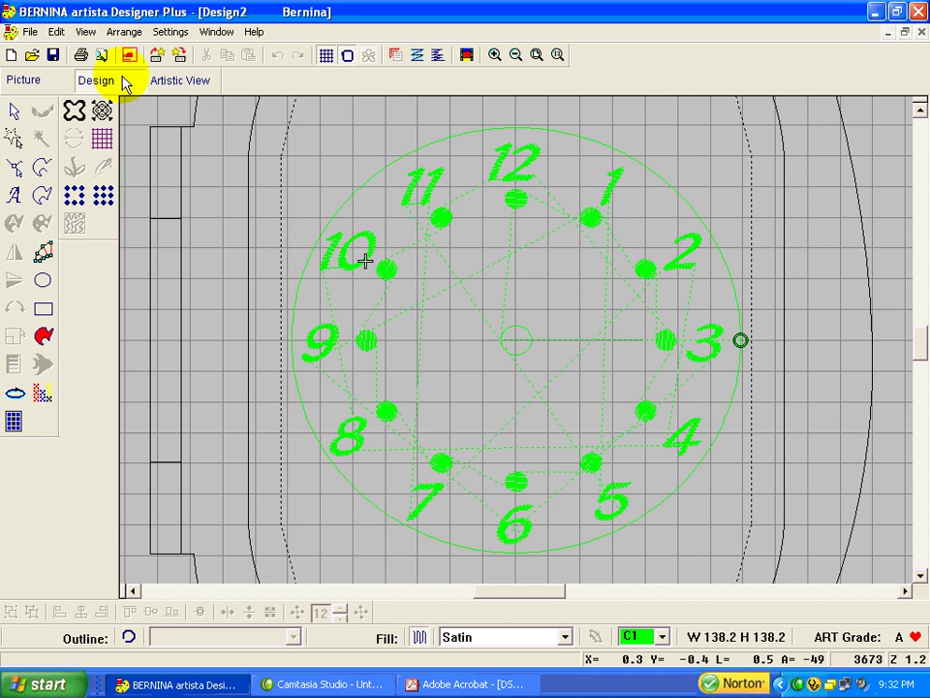
Step: Start inserting a design and browse from the C: drive through My Designs into Samples 4
left_click(32, 32)
left_click(79, 151)
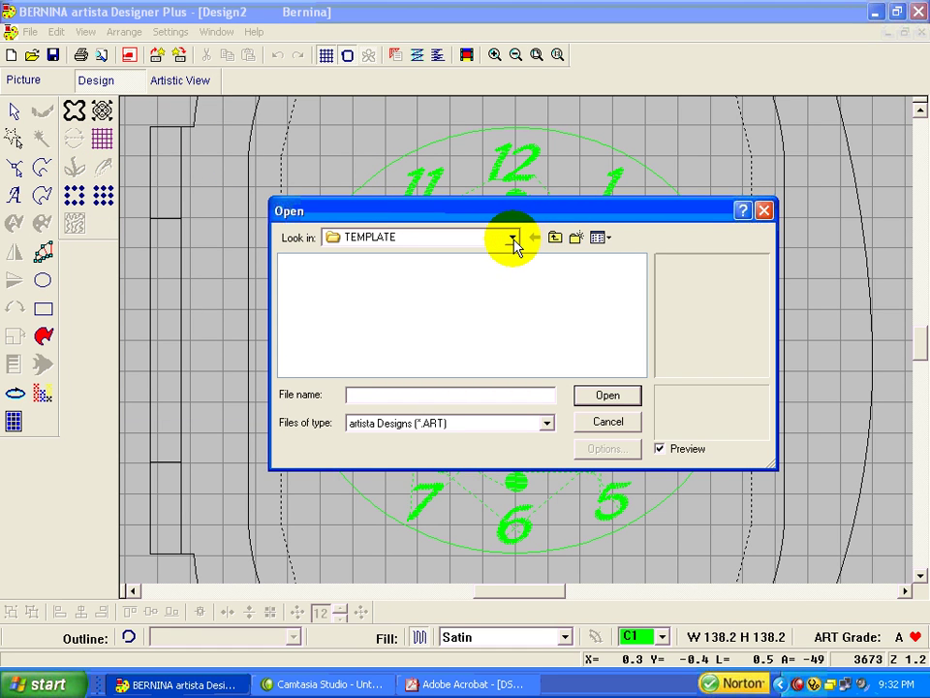
left_click(513, 237)
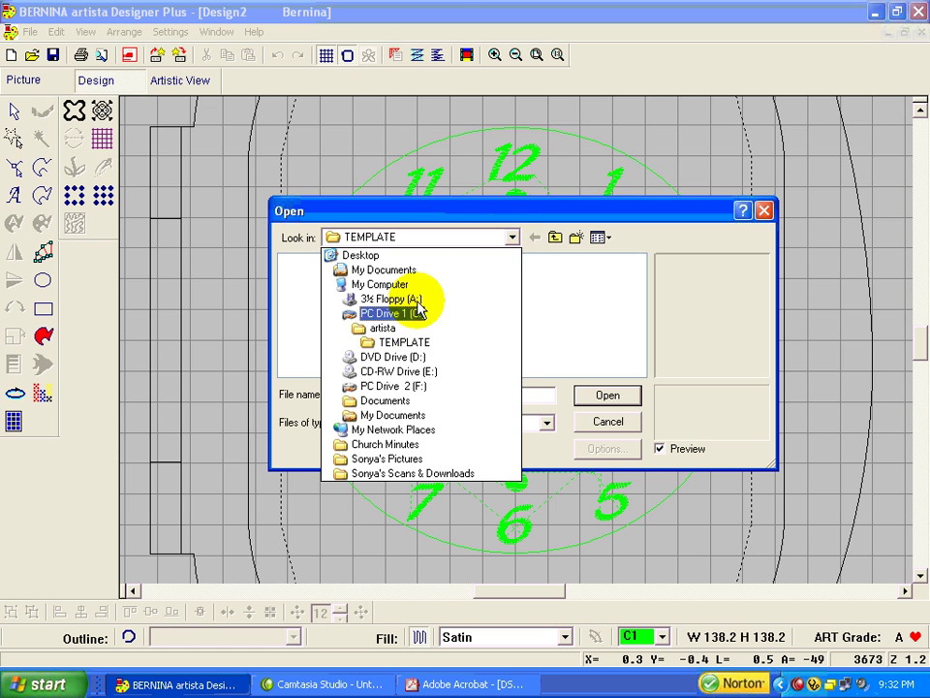
left_click(393, 314)
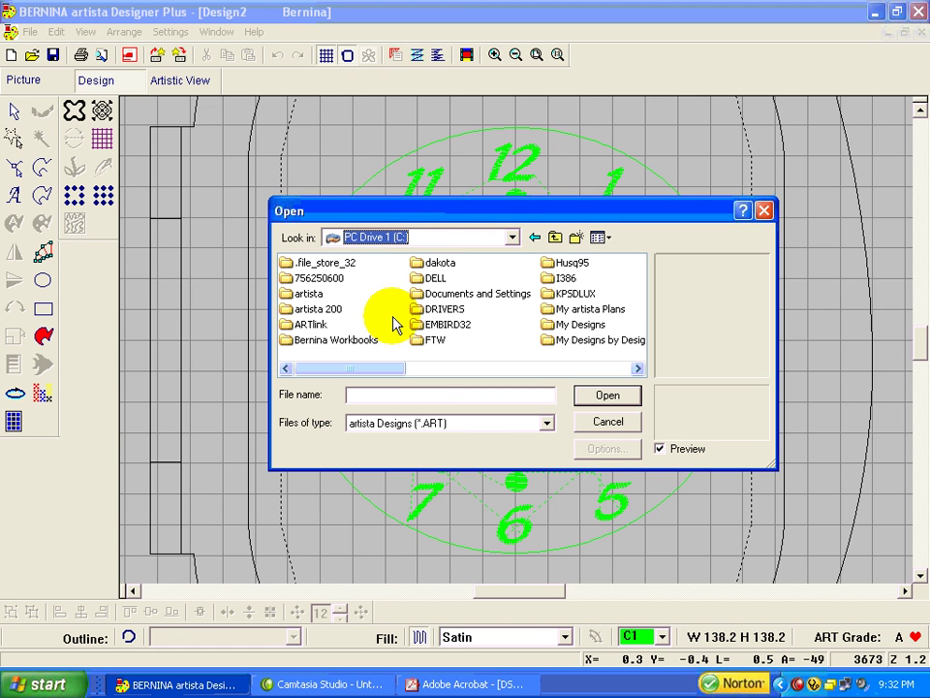
left_click(553, 327)
double_click(553, 327)
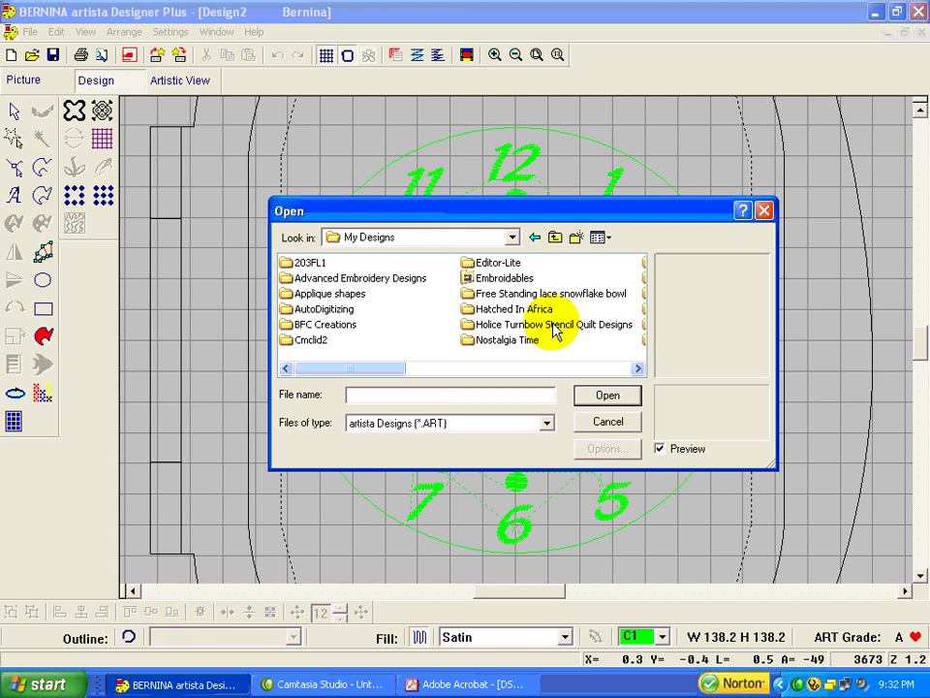
left_click(595, 369)
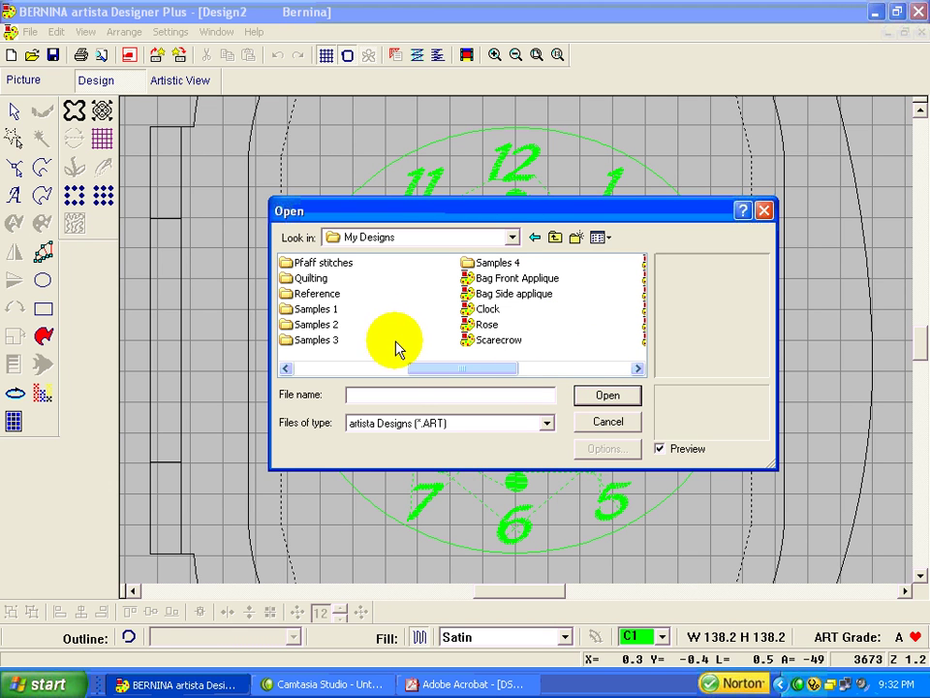
double_click(467, 263)
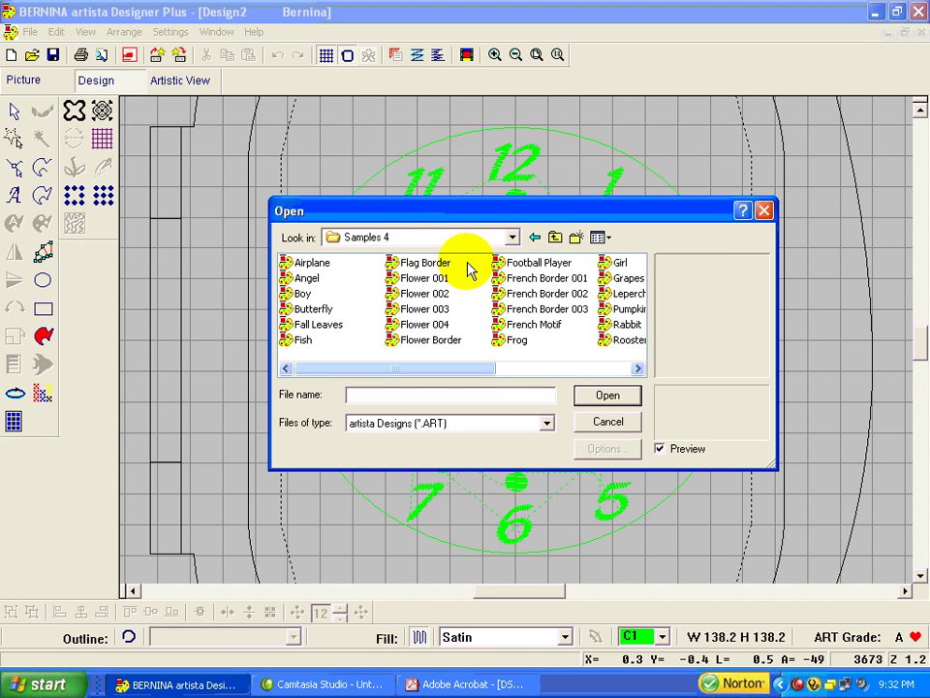
Step: Preview the Samples 4 designs from Airplane down to Tulips, then select Frog
left_click(296, 264)
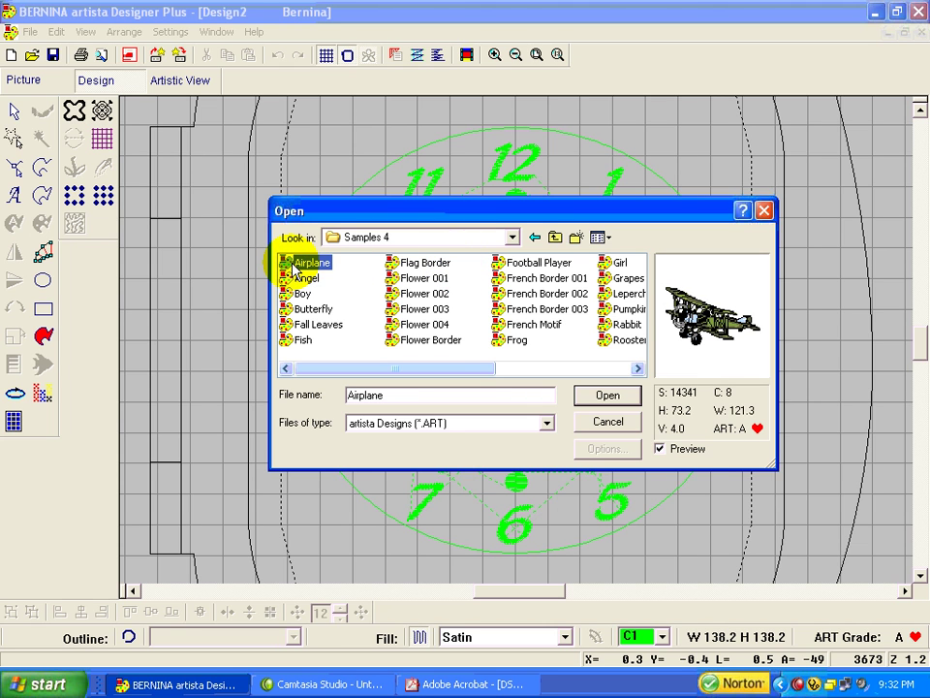
left_click(297, 277)
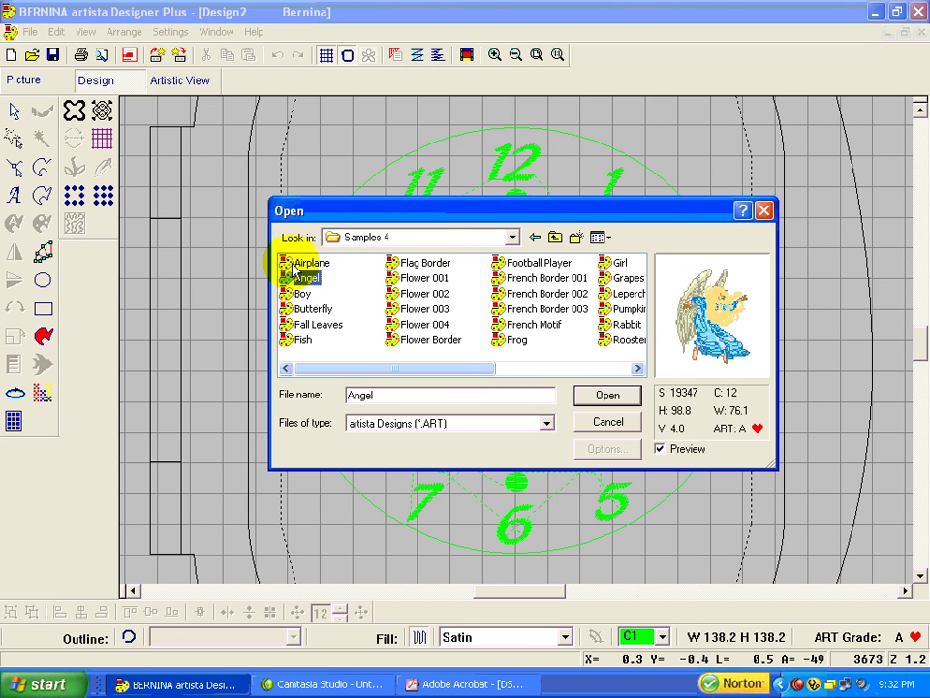
key("Down")
key("Down")
key("Down")
key("Down")
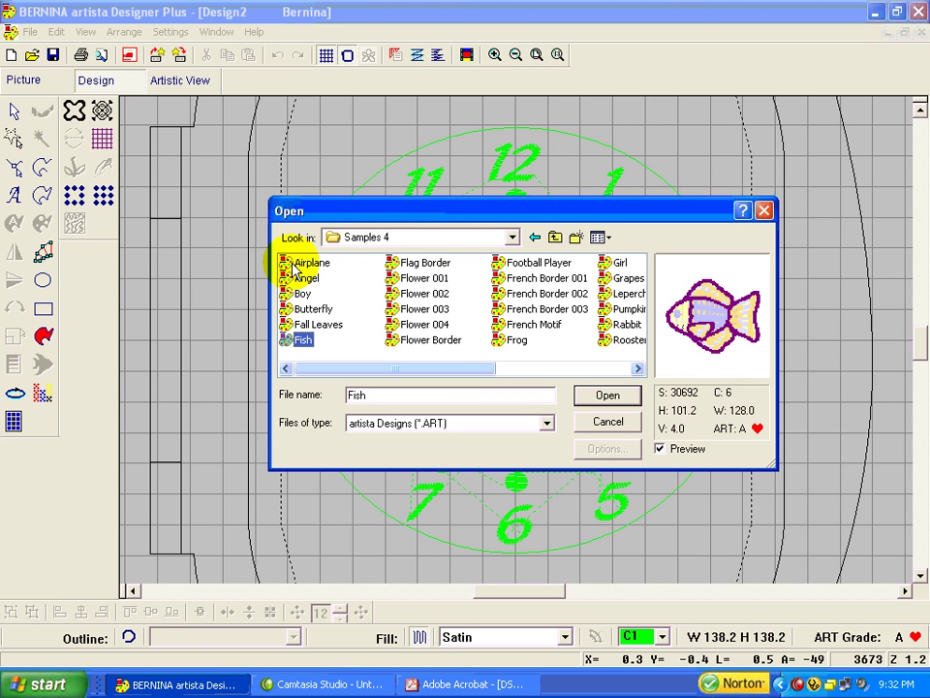
key("Down")
key("Down")
key("Down")
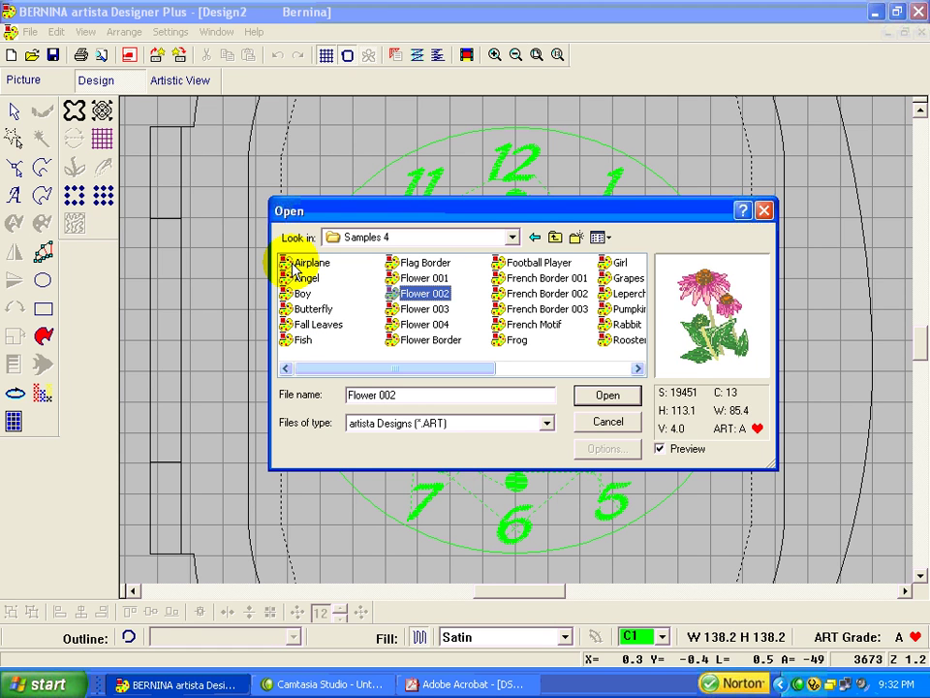
key("Down")
key("Down")
key("Down")
key("Down")
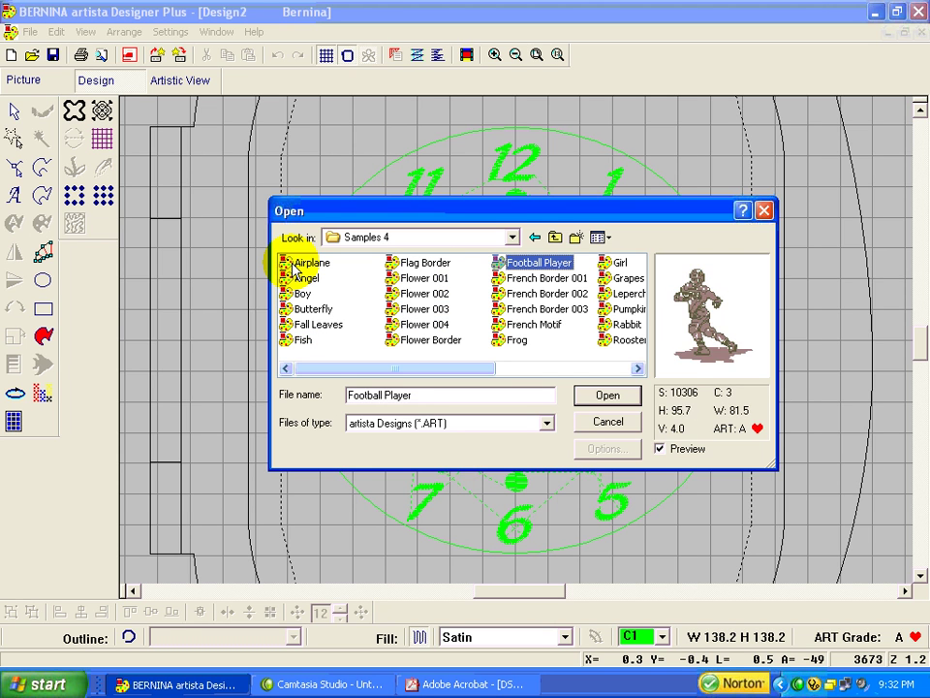
key("Down")
key("Down")
key("Down")
key("Down")
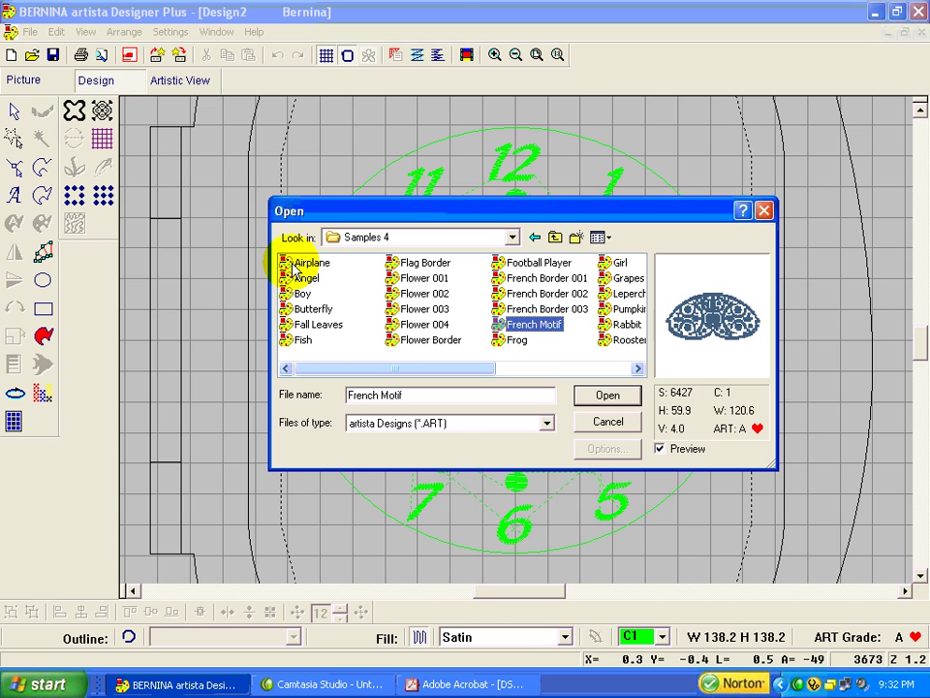
key("Down")
key("Down")
key("Down")
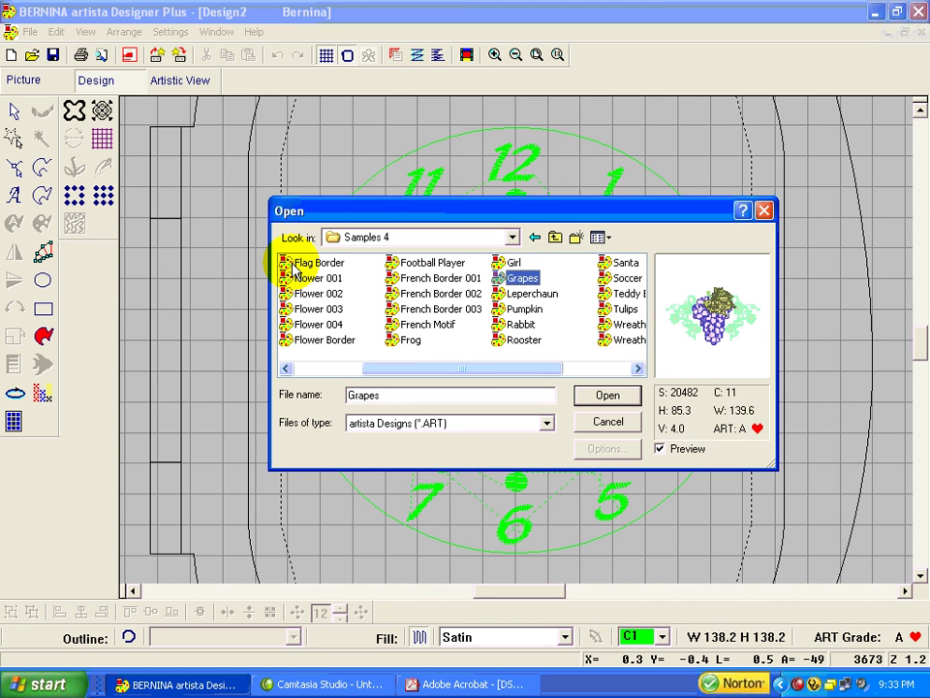
key("Down")
key("Down")
key("Down")
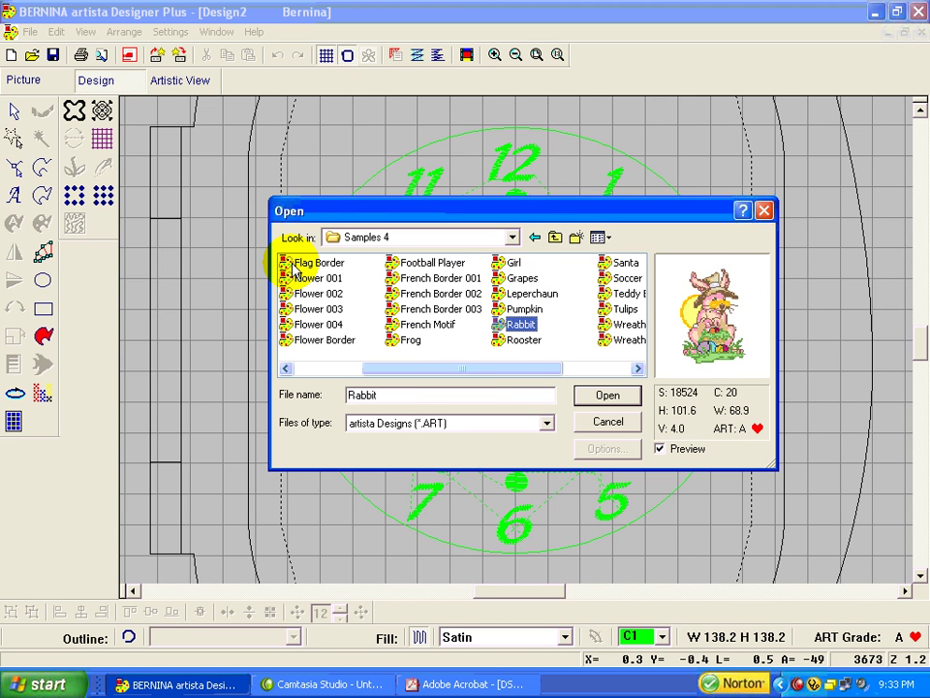
key("Down")
key("Down")
key("Down")
key("Down")
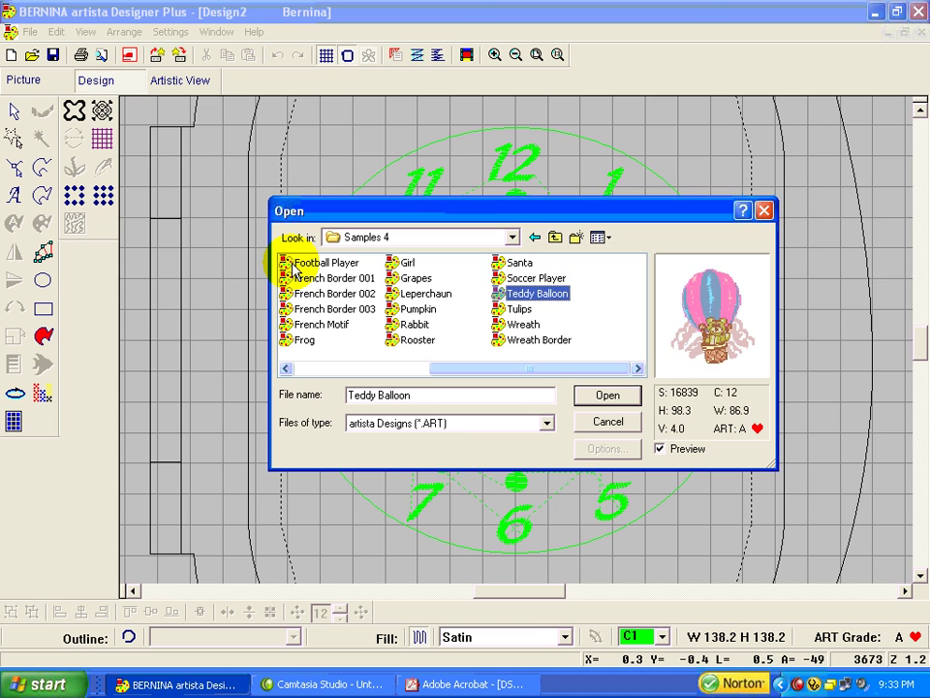
key("Down")
key("Down")
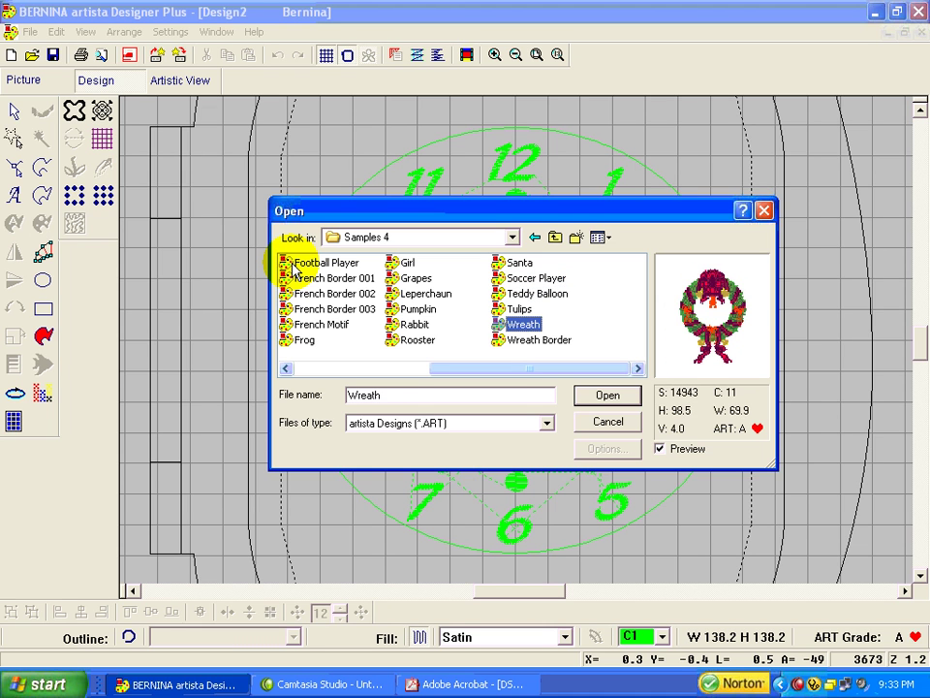
key("Down")
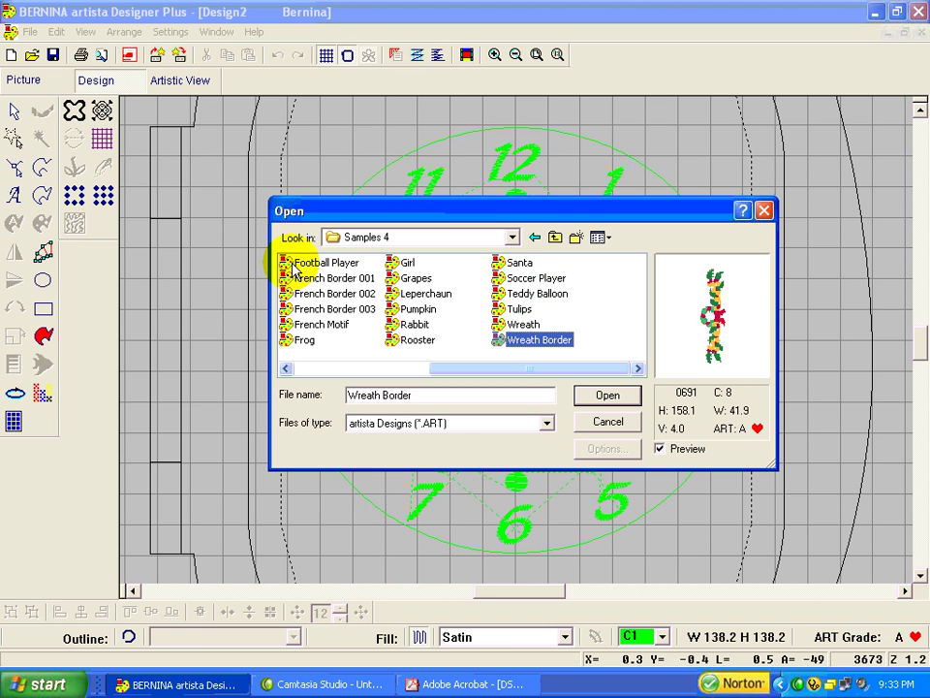
left_click(297, 341)
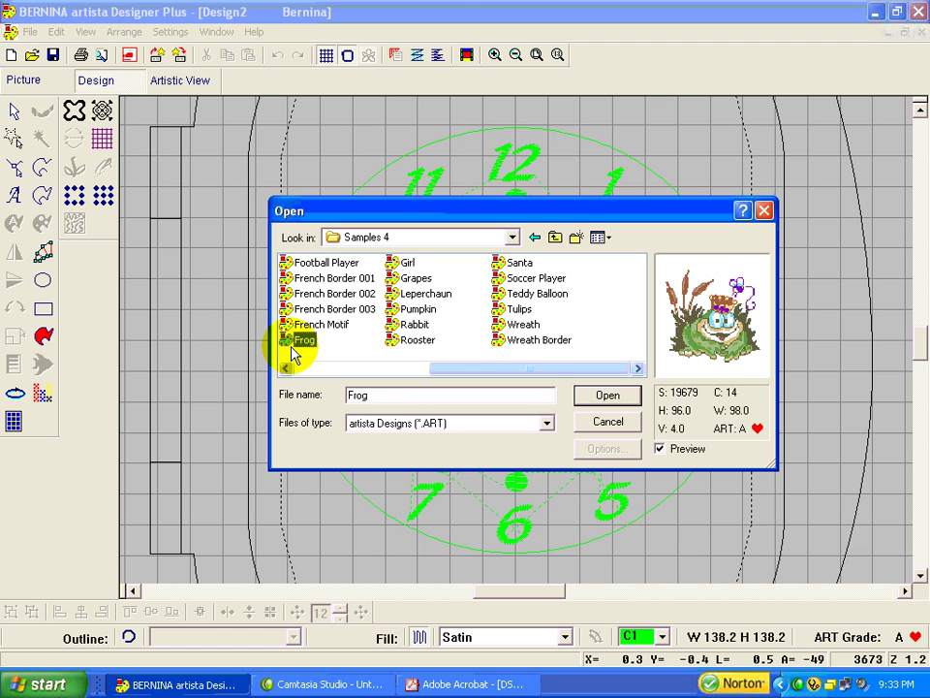
Step: Insert the Frog design onto the clock and group it into one object
left_click(608, 397)
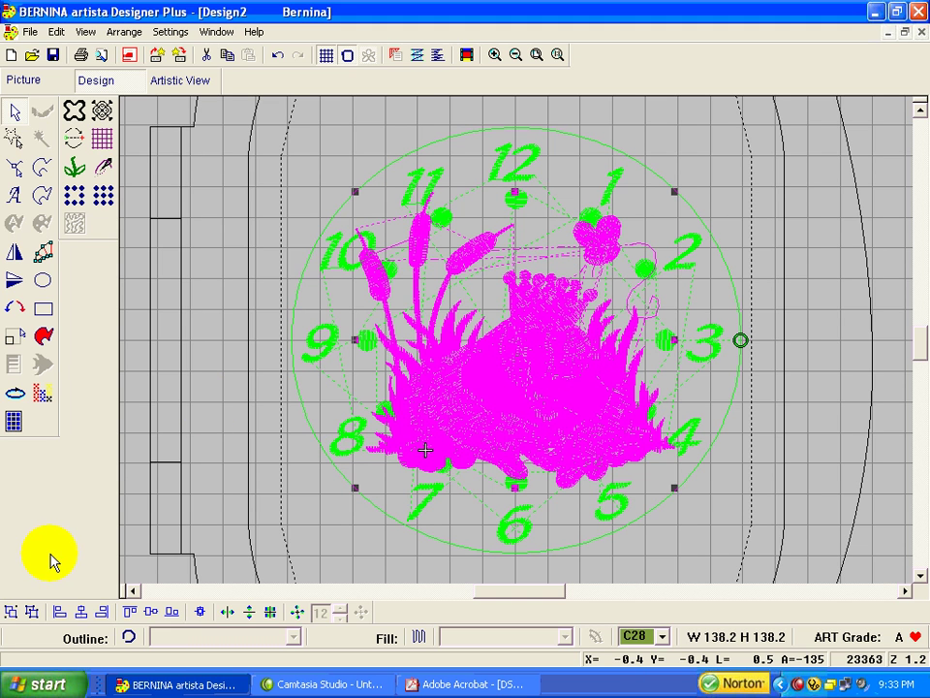
left_click(9, 611)
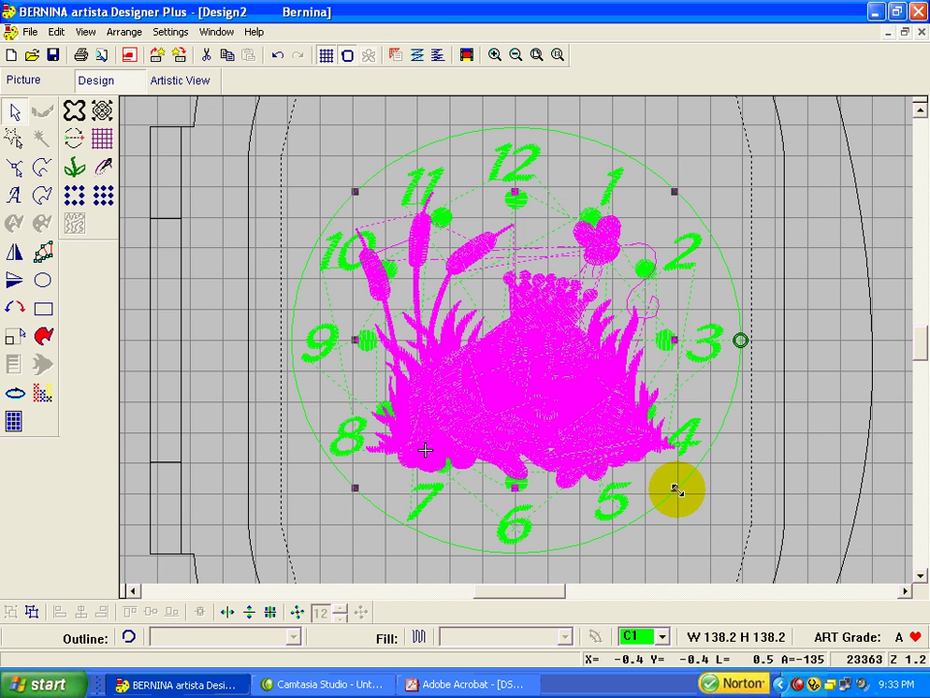
Step: Scale the frog down to about 0.58 and centre it within the clock numbers
left_click_drag(675, 489, 608, 424)
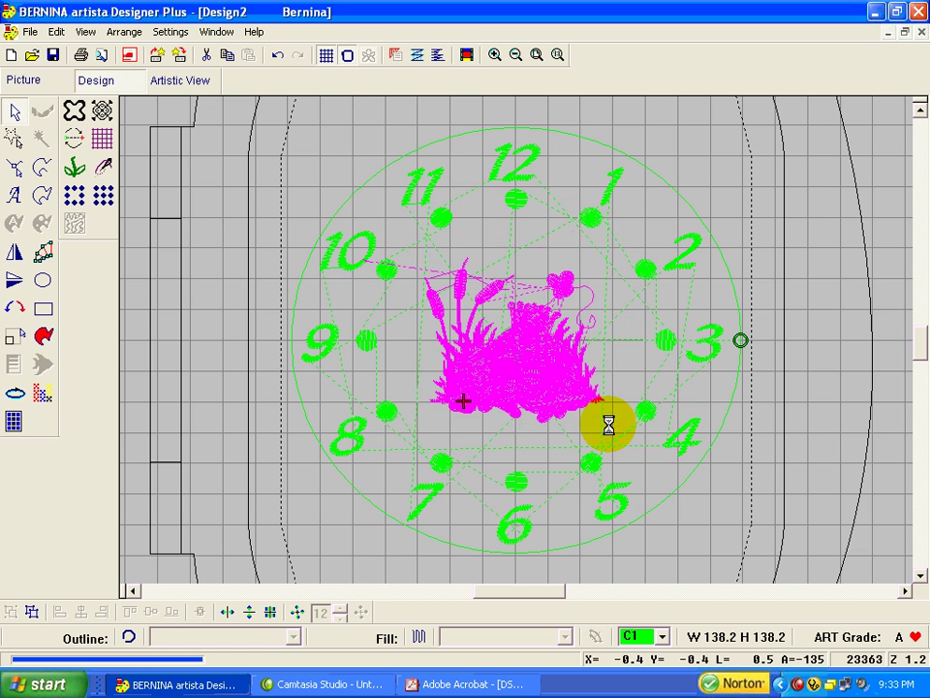
left_click_drag(555, 397, 550, 433)
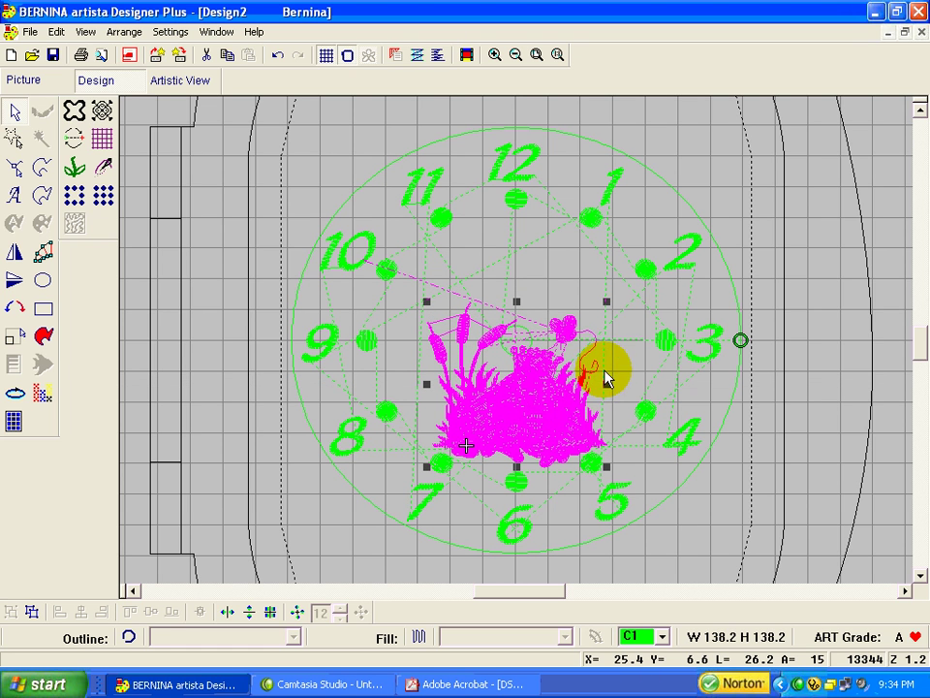
left_click(545, 407)
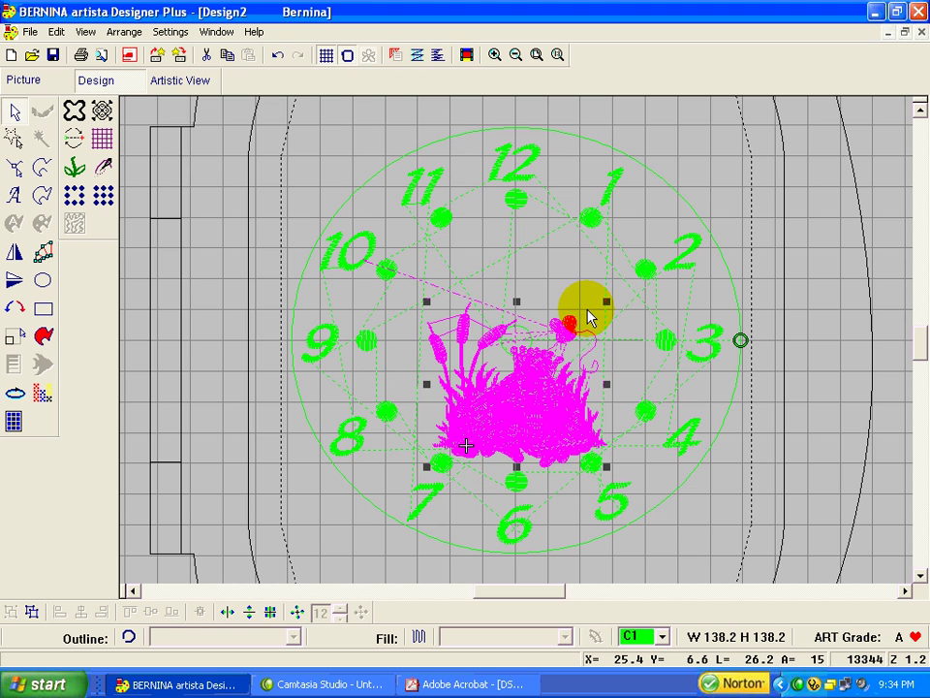
left_click_drag(604, 301, 597, 307)
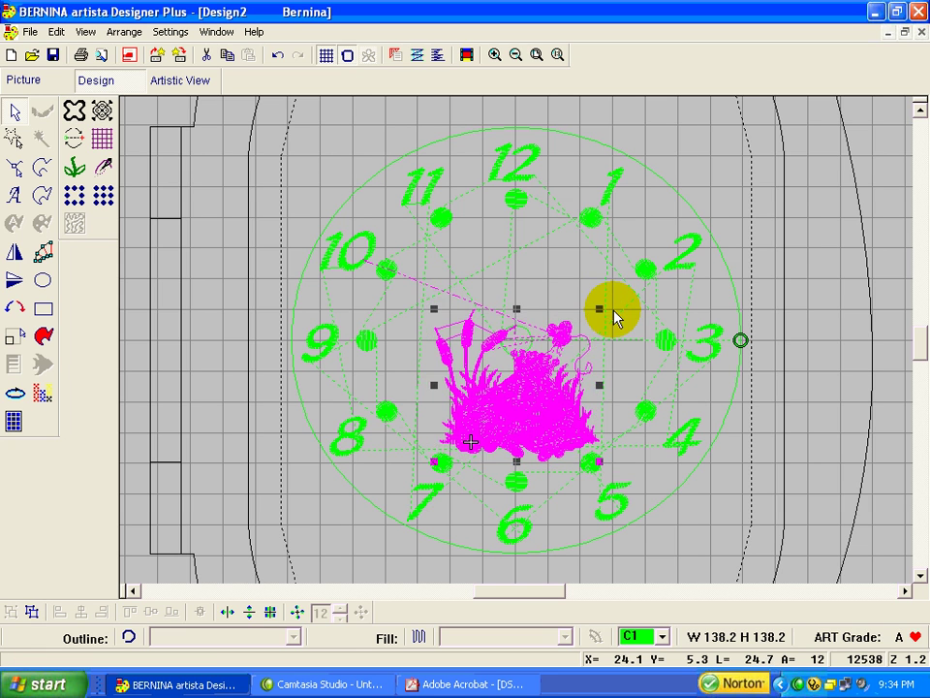
mouse_move(556, 379)
left_mouse_down()
mouse_move(543, 388)
mouse_move(568, 392)
left_mouse_up()
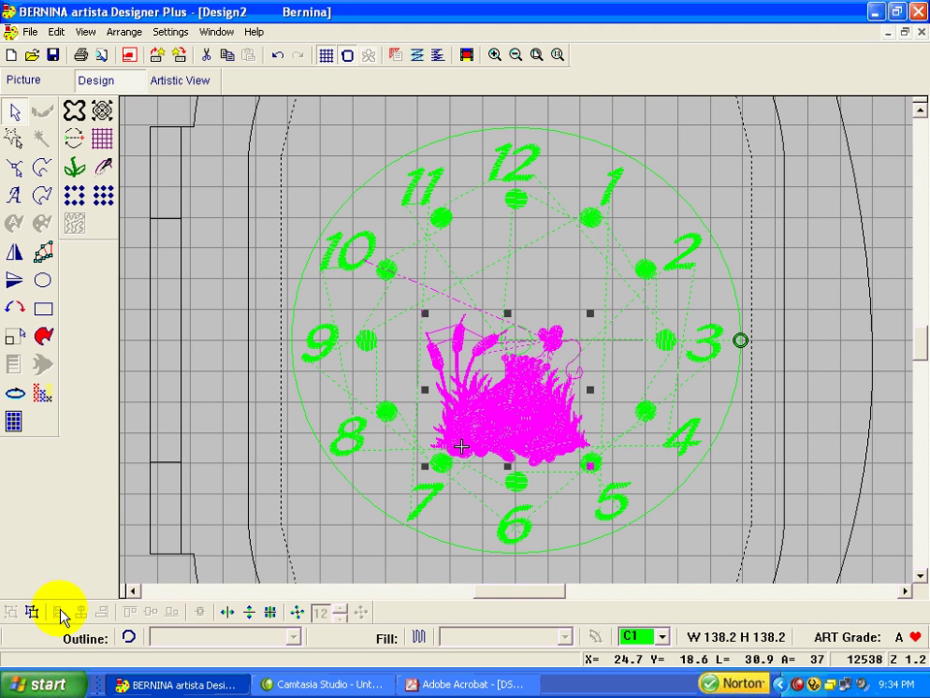
left_click(533, 391)
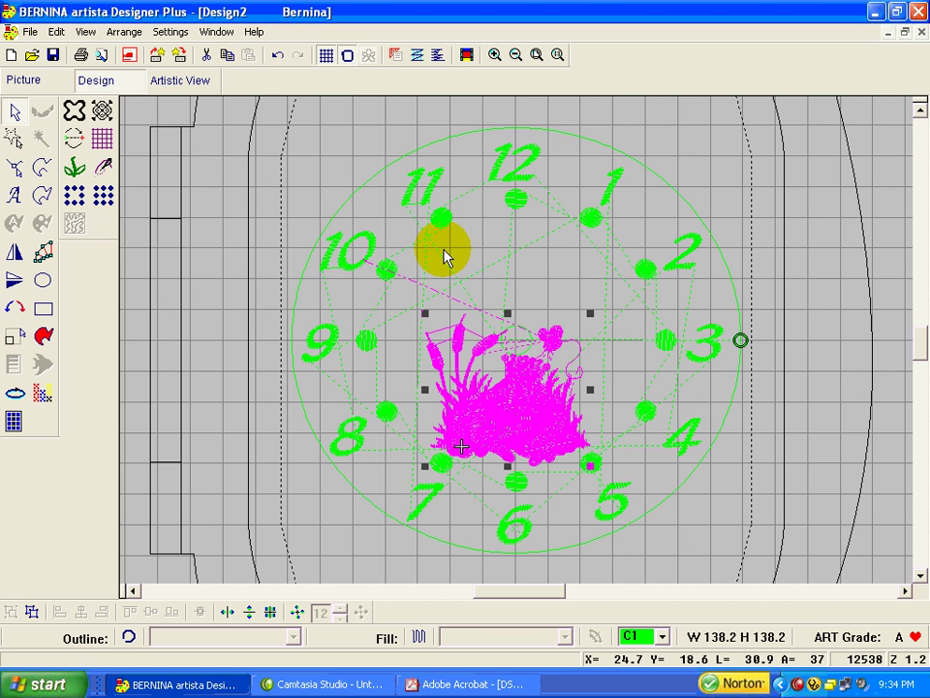
Step: Preview in Artistic View and save the design as 'Frog Clock' in My Designs
left_click(184, 81)
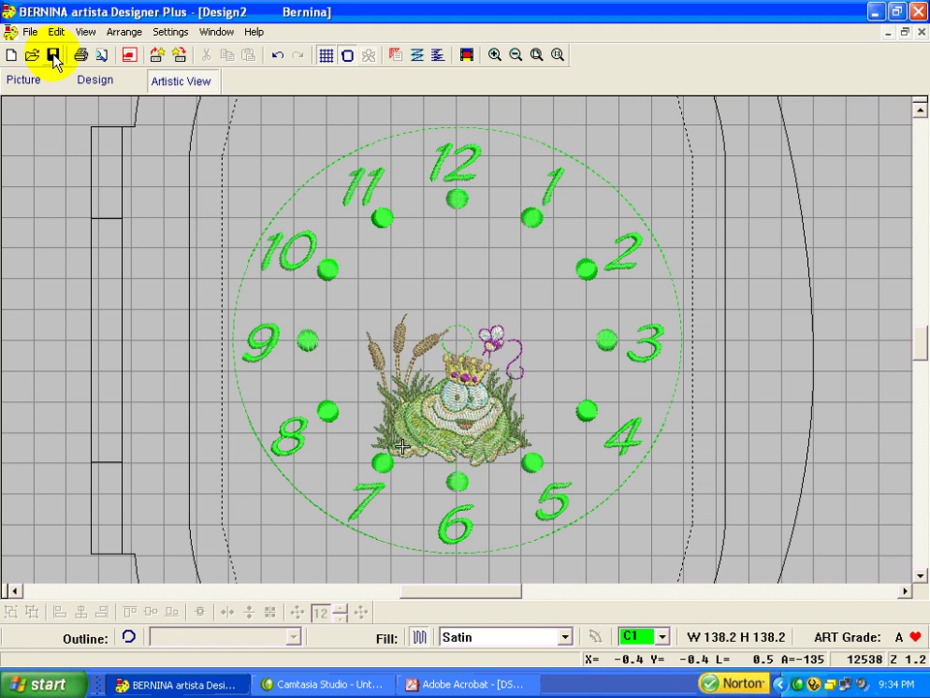
left_click(30, 31)
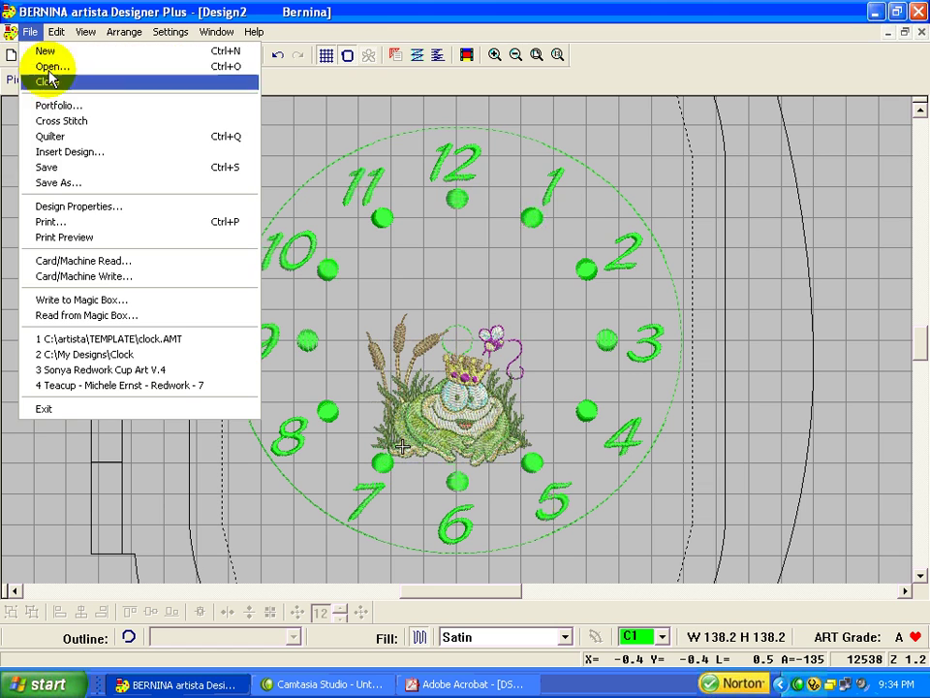
left_click(60, 184)
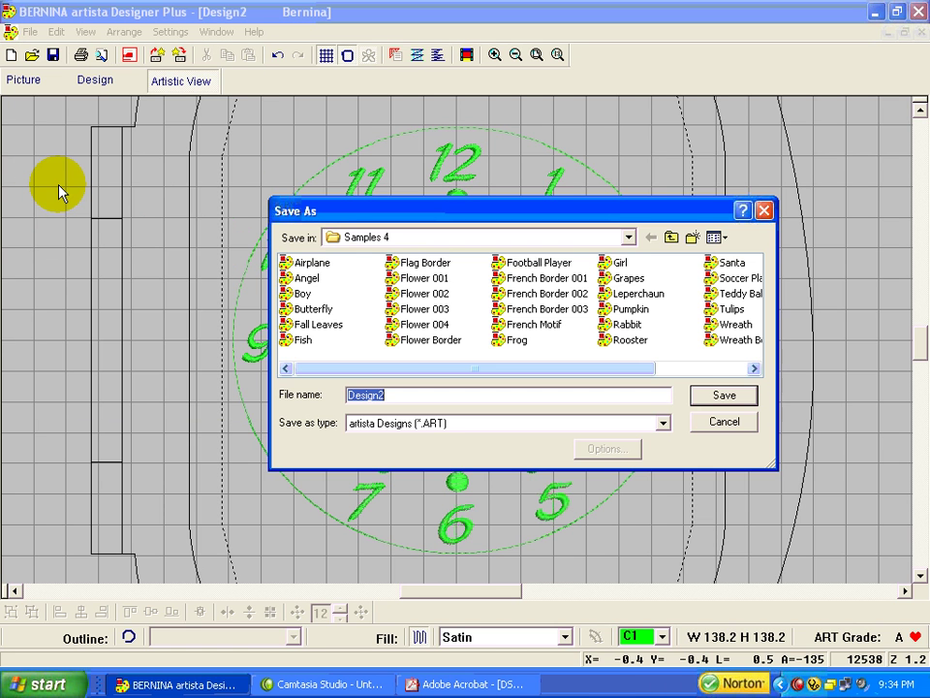
left_click(670, 239)
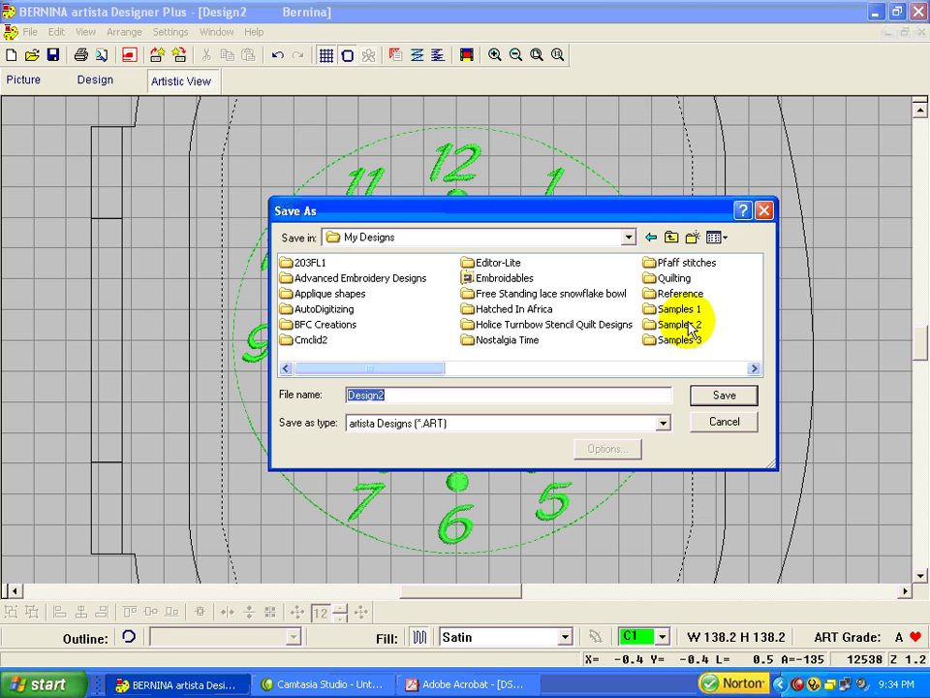
type("Frog")
type(" Clock")
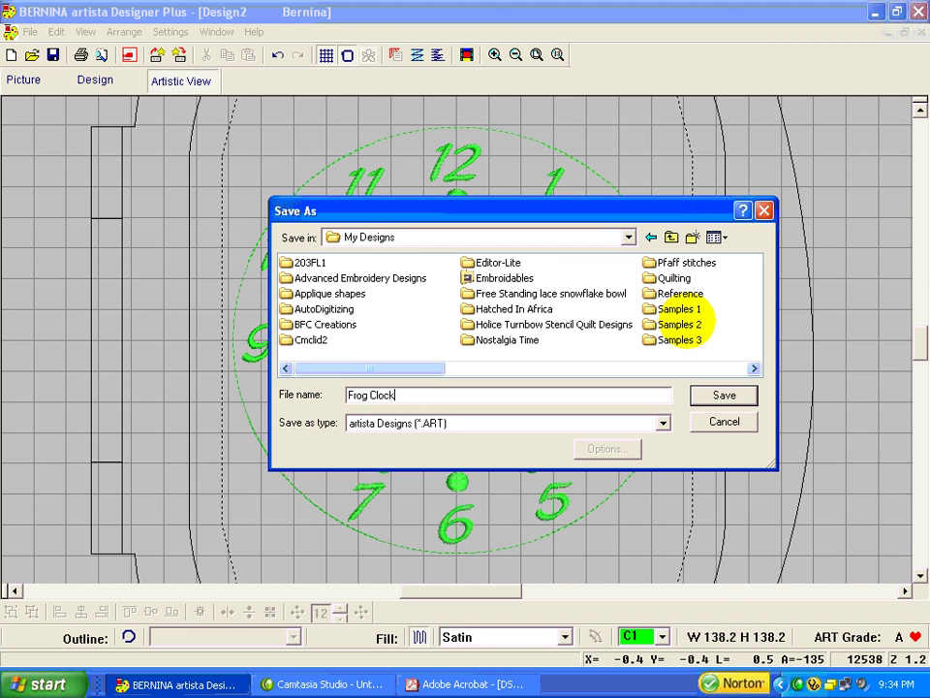
left_click(744, 394)
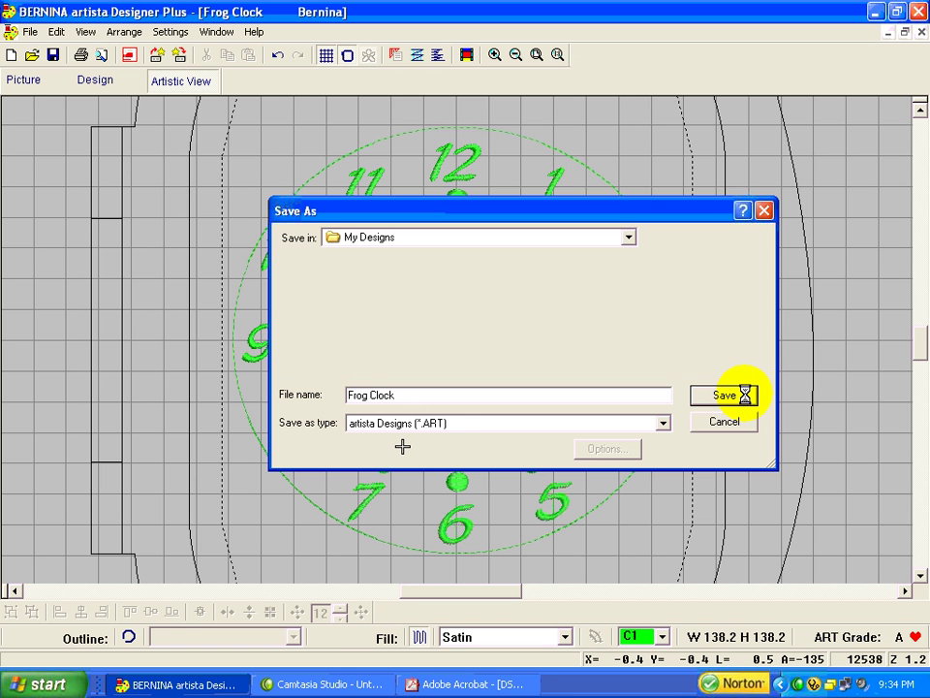